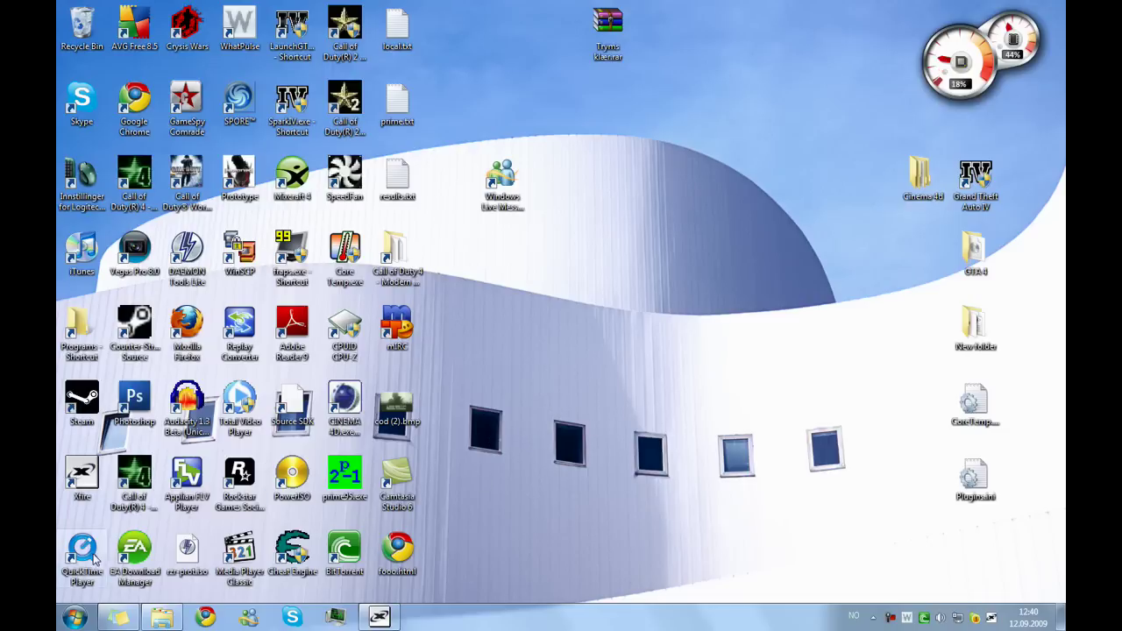
# Step: Launch Computer Management from the Start menu's Computer entry and maximize its window
pyautogui.click(74, 618)
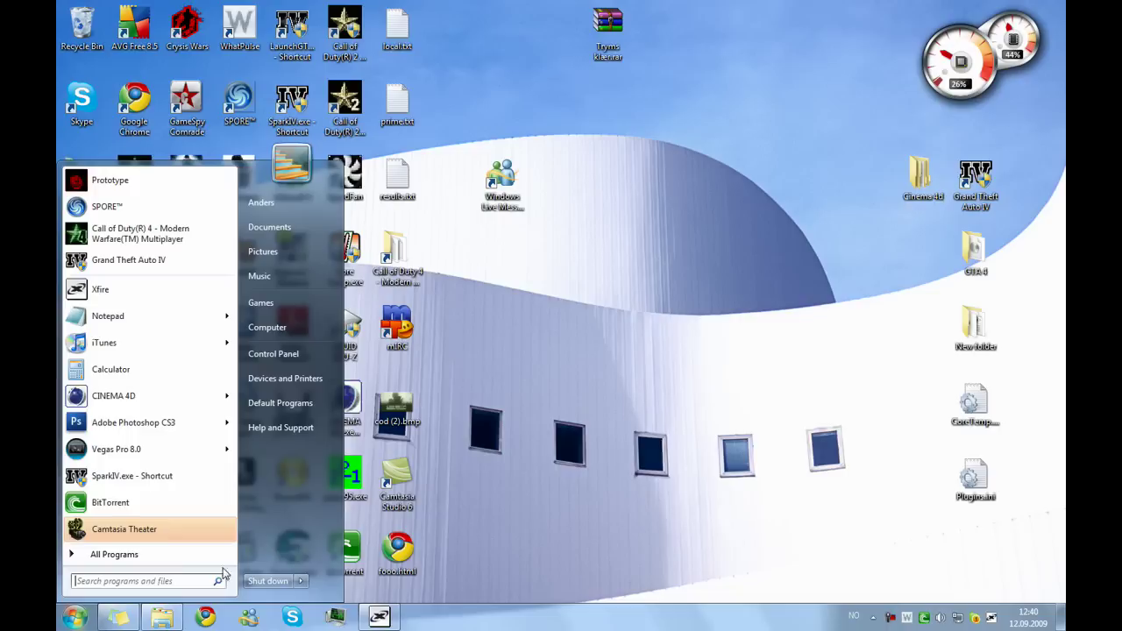
pyautogui.rightClick(289, 334)
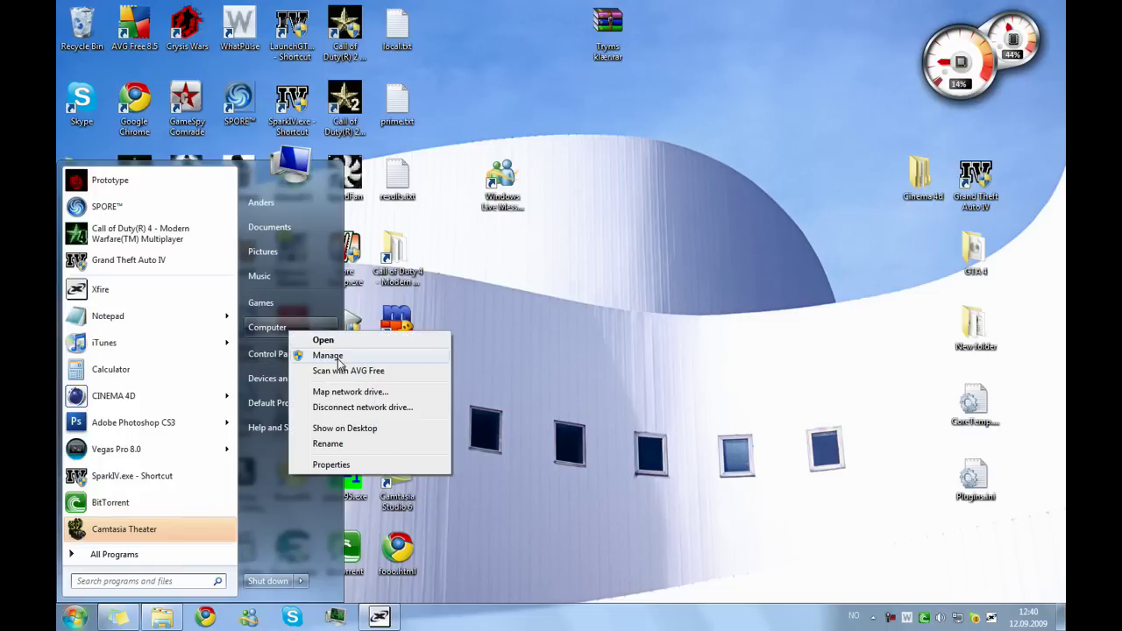
pyautogui.click(338, 357)
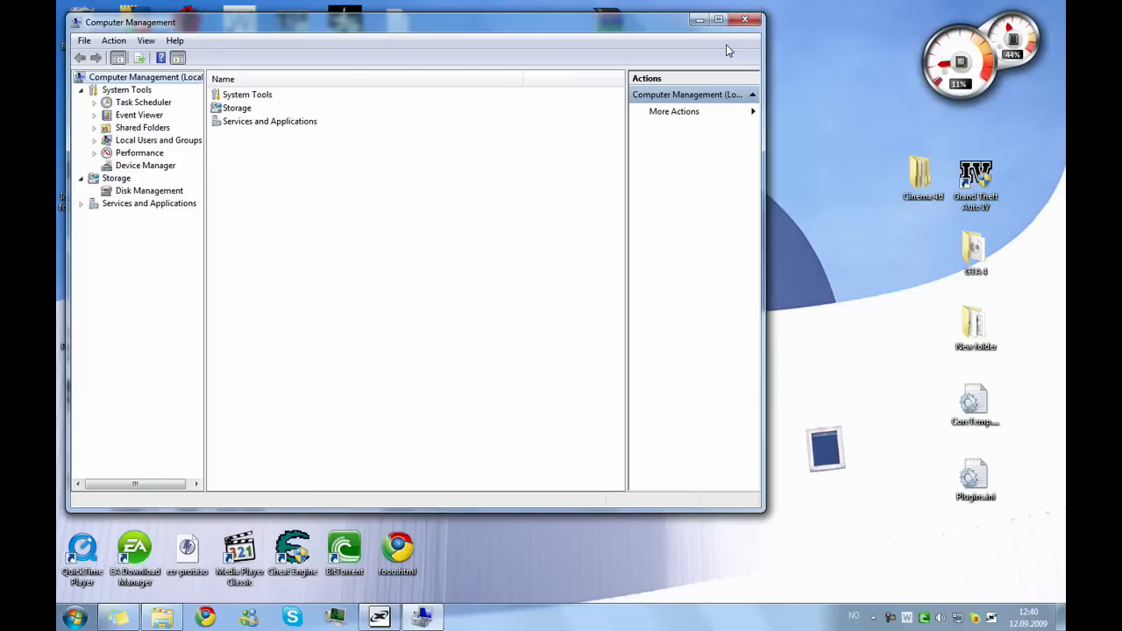
pyautogui.click(718, 19)
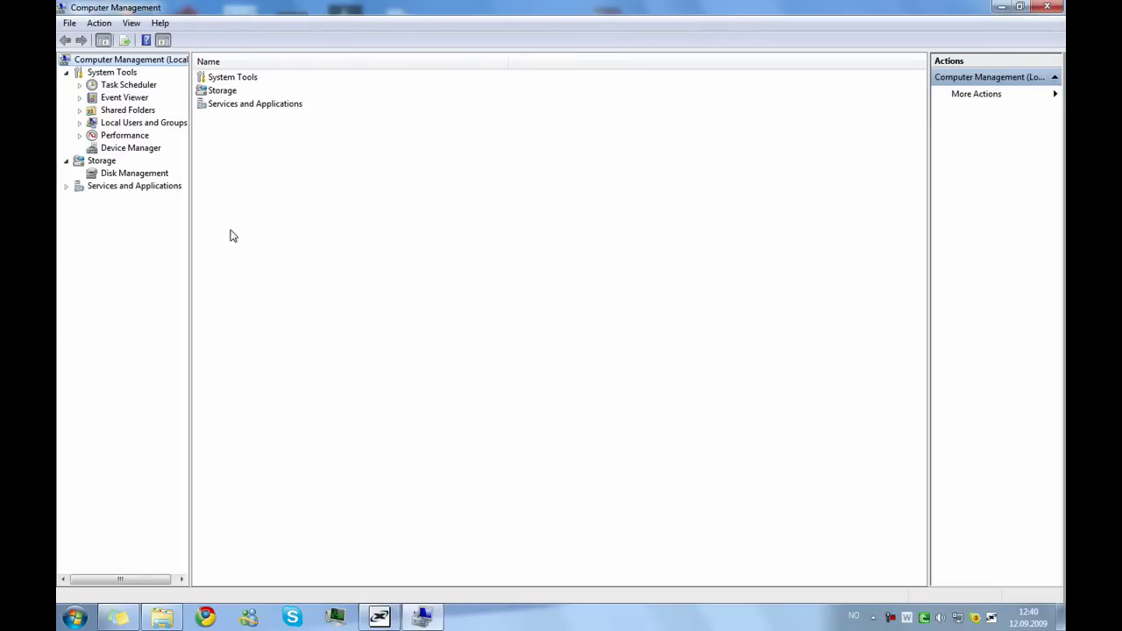
# Step: In Disk Management, start Shrink Volume on C:, showing 277392 MB available to shrink
pyautogui.click(169, 176)
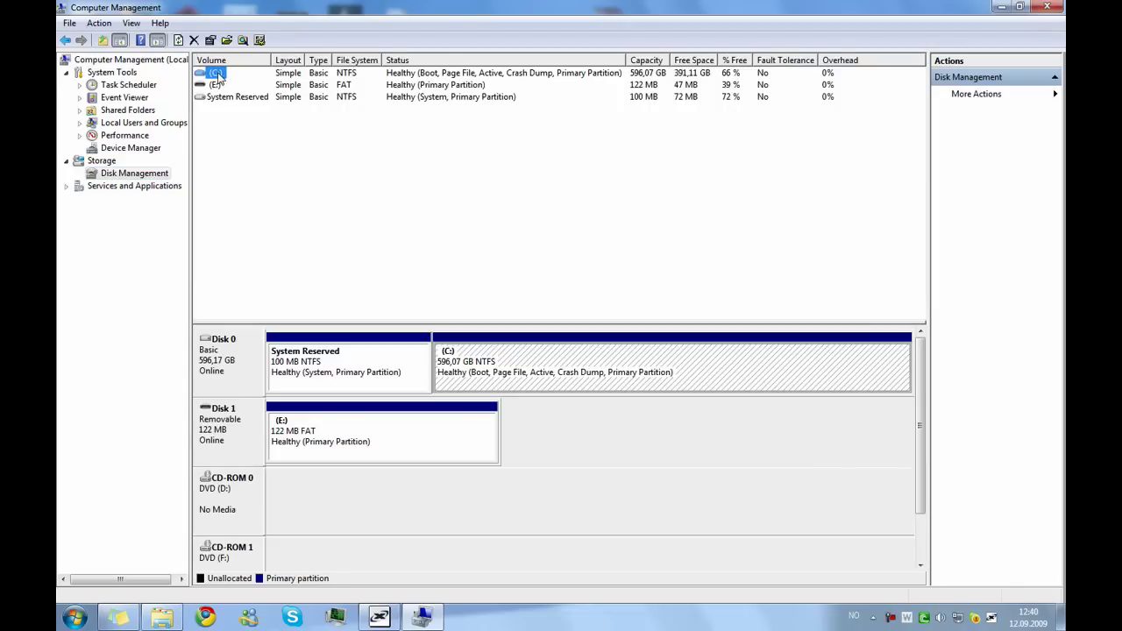
pyautogui.click(516, 361)
pyautogui.rightClick(716, 348)
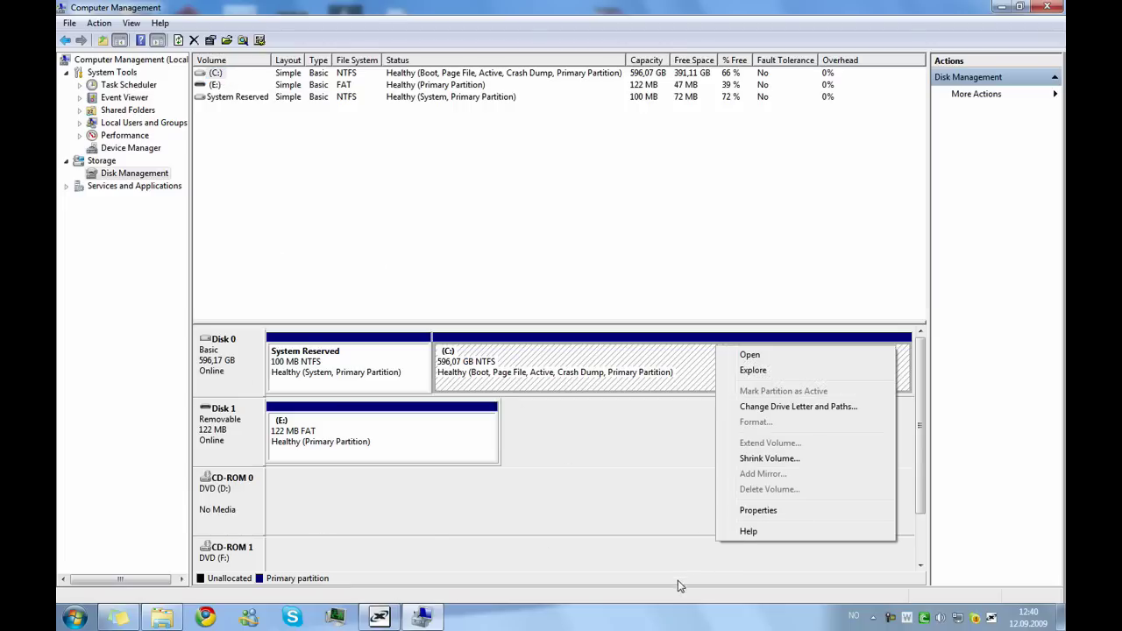
pyautogui.click(804, 458)
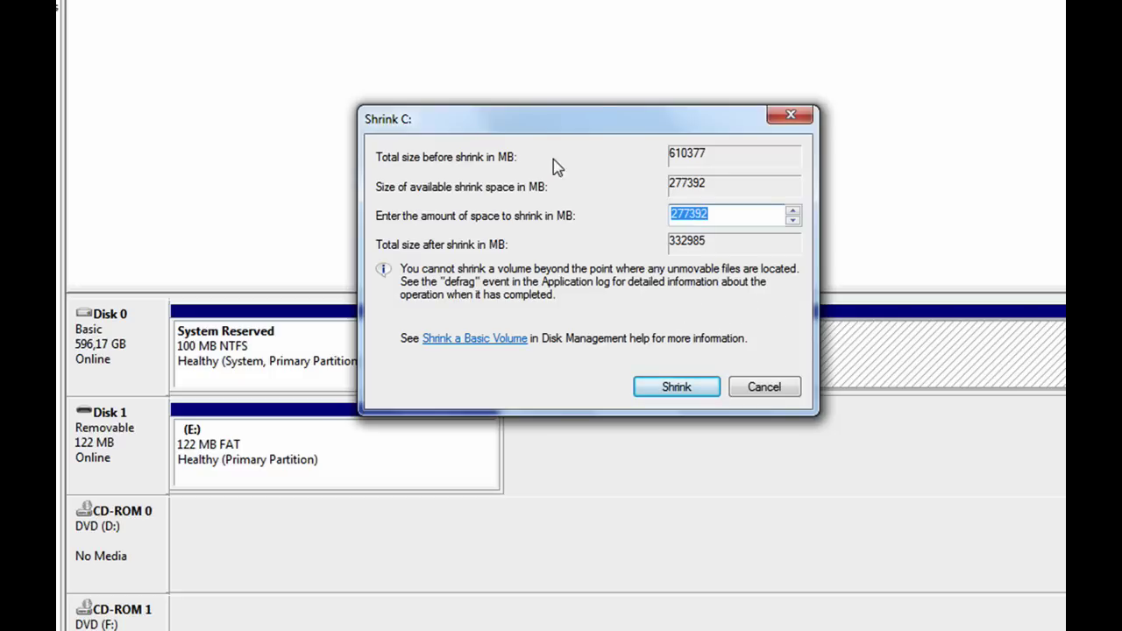
# Step: Use Windows Calculator to compute 1024 × 100 = 102400 MB for 100 GB
pyautogui.moveTo(586, 118); pyautogui.dragTo(562, 94)
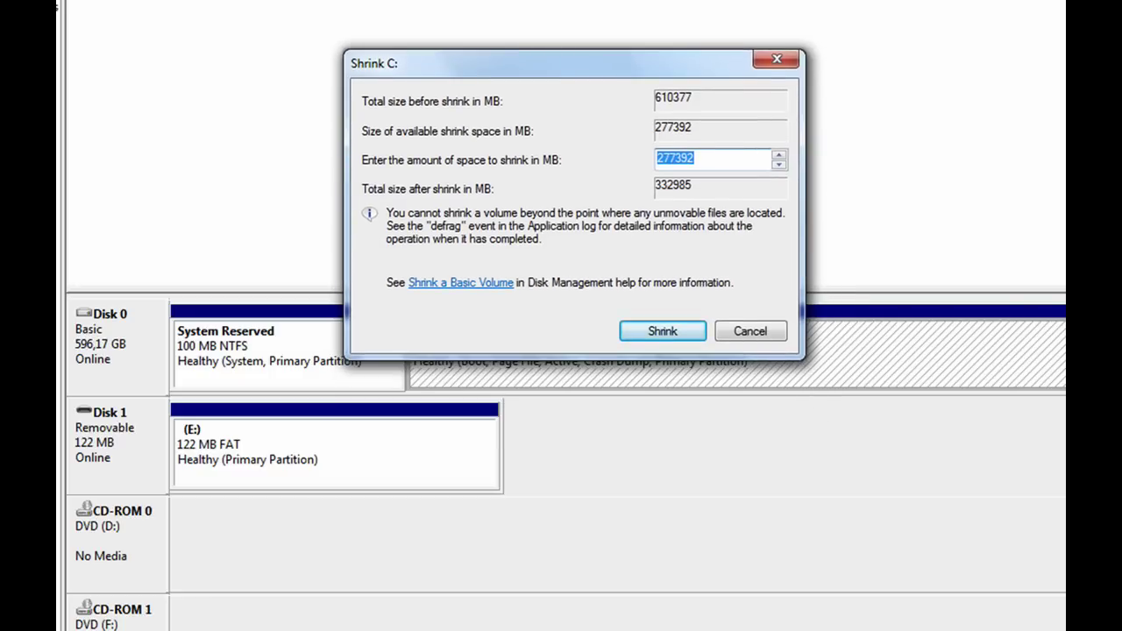
pyautogui.press('super')
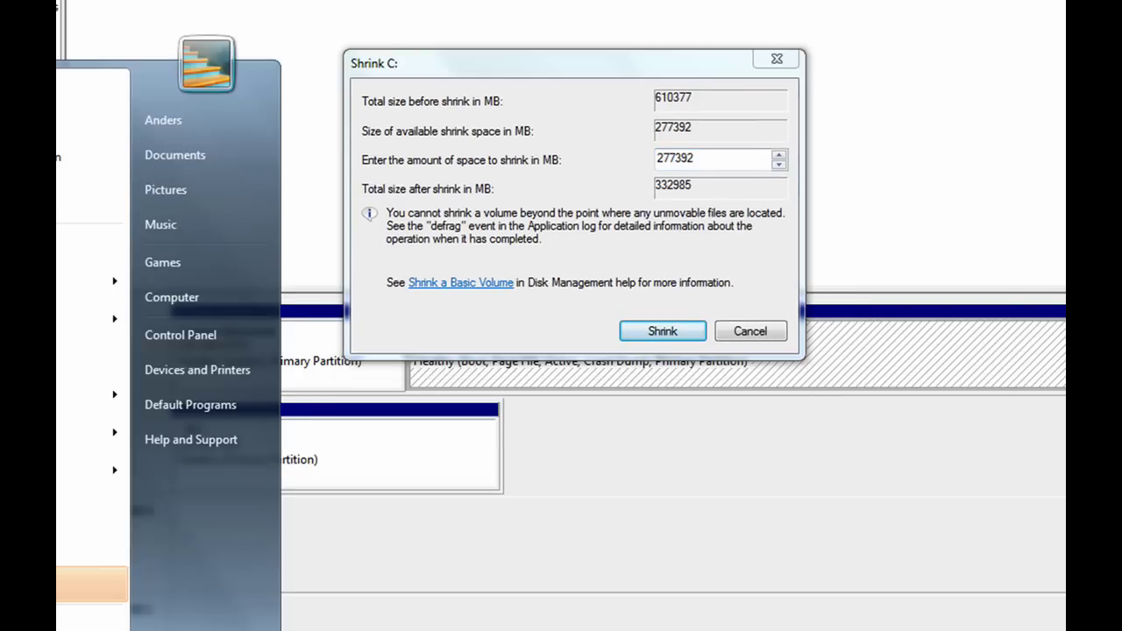
pyautogui.click(92, 356)
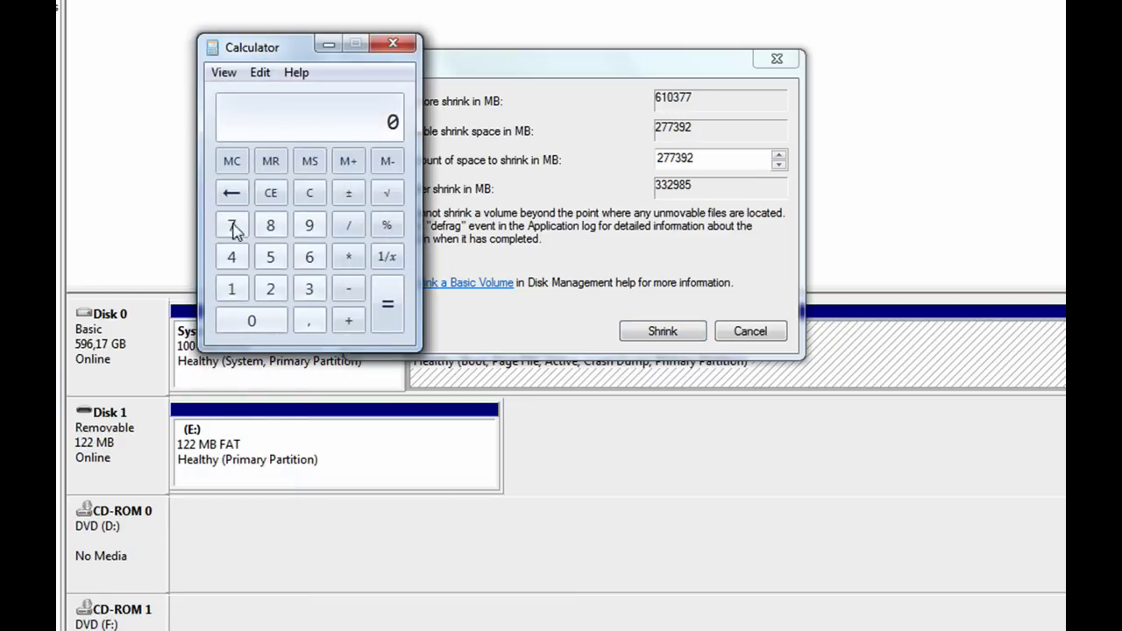
pyautogui.write('1024')
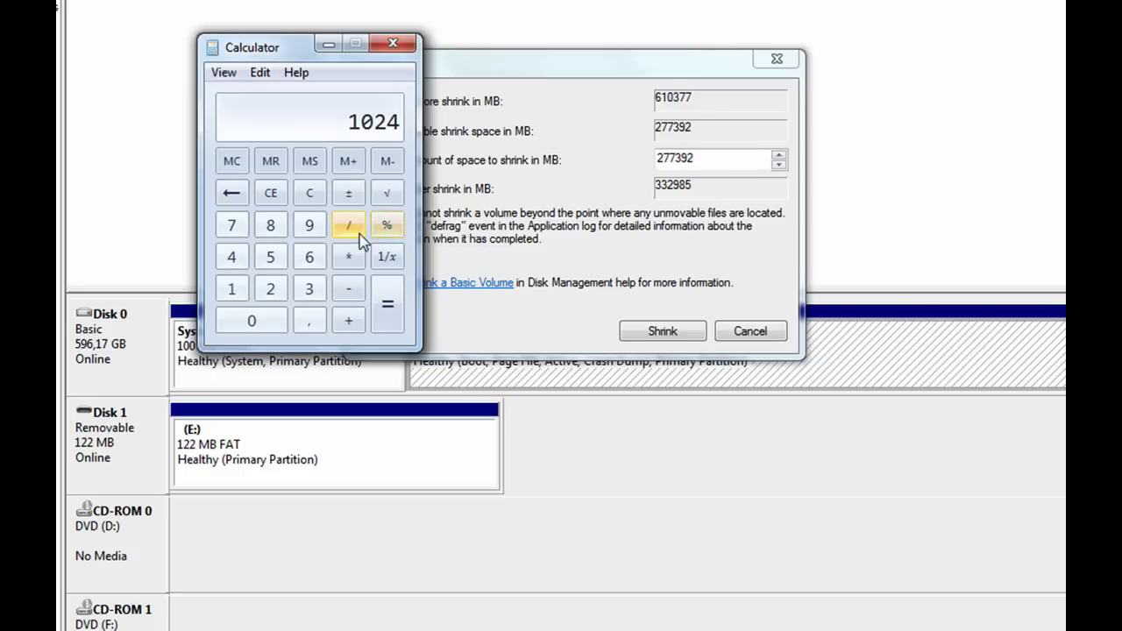
pyautogui.click(337, 257)
pyautogui.write('100')
pyautogui.press('Return')
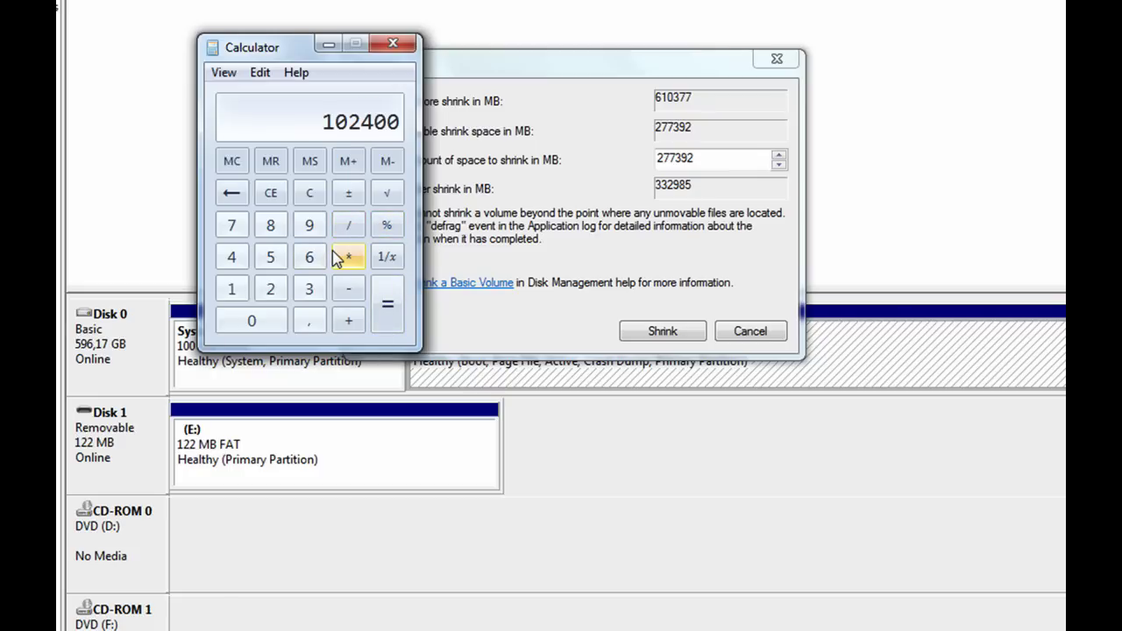
# Step: Shrink C: by 102400 MB, leaving 100 GB unallocated on Disk 0
pyautogui.doubleClick(711, 163)
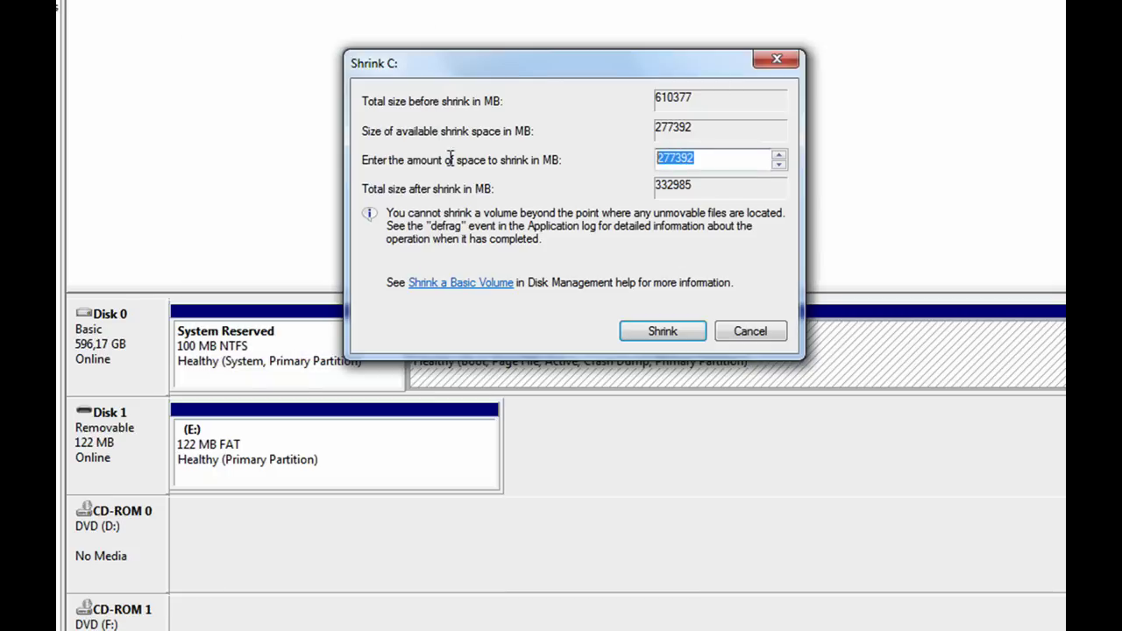
pyautogui.write('102400')
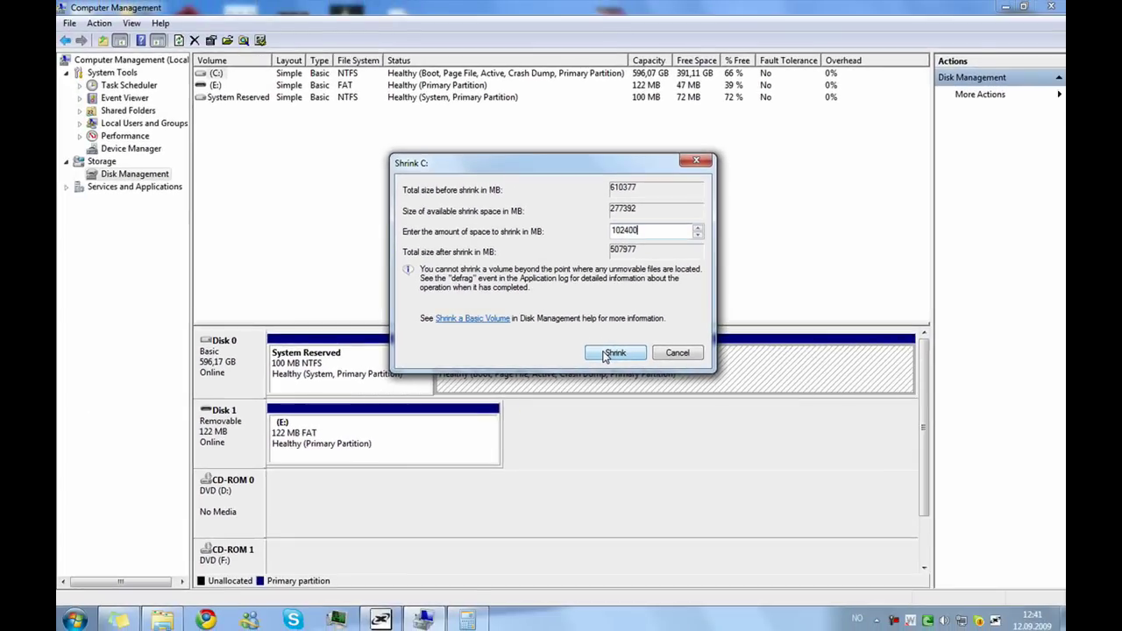
pyautogui.click(600, 353)
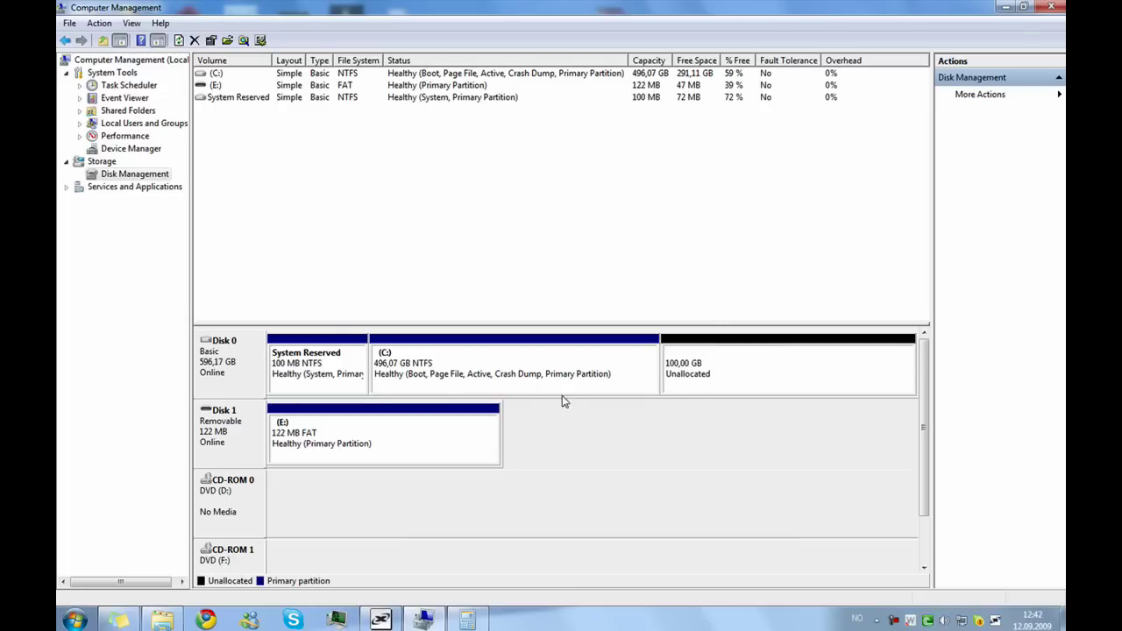
# Step: Start a New Simple Volume on the unallocated space, keeping the full 102400 MB size
pyautogui.rightClick(764, 372)
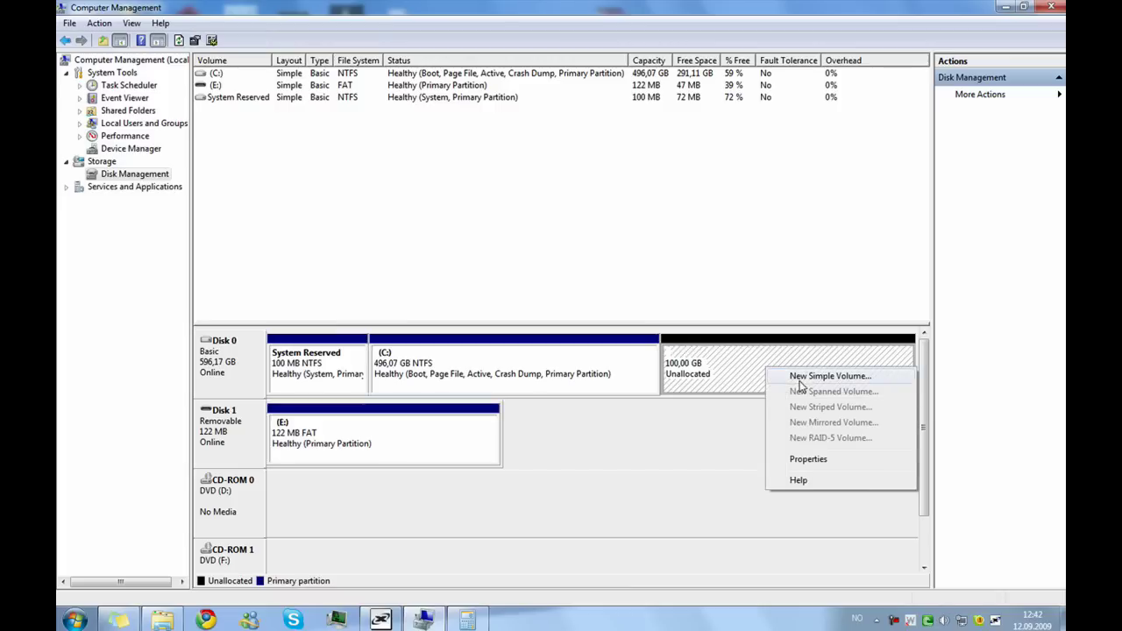
pyautogui.click(816, 372)
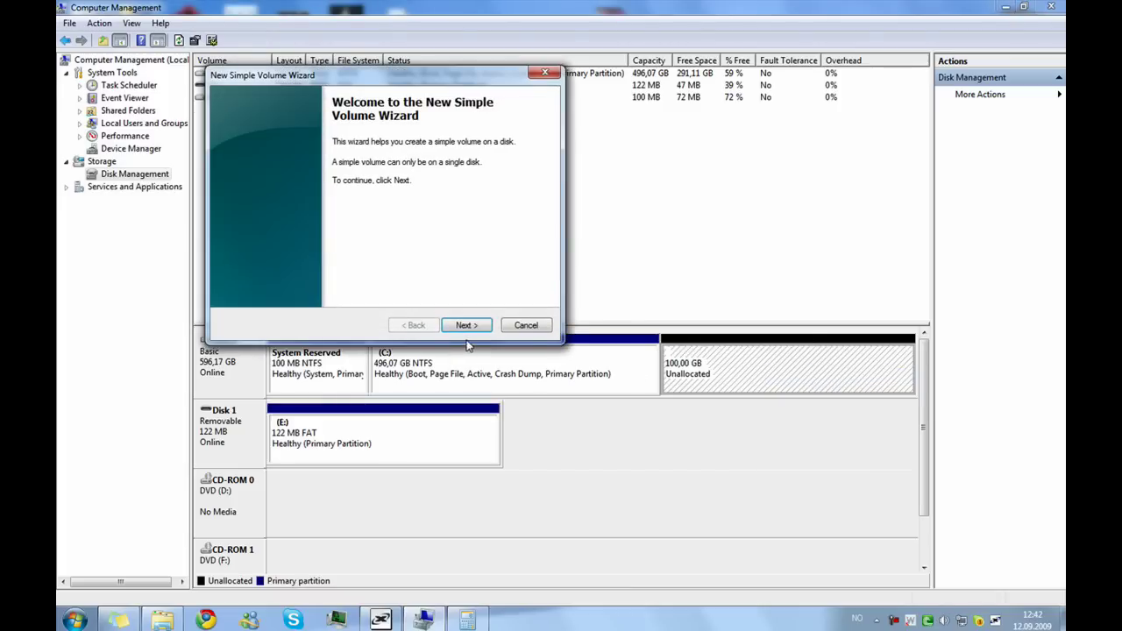
pyautogui.click(465, 325)
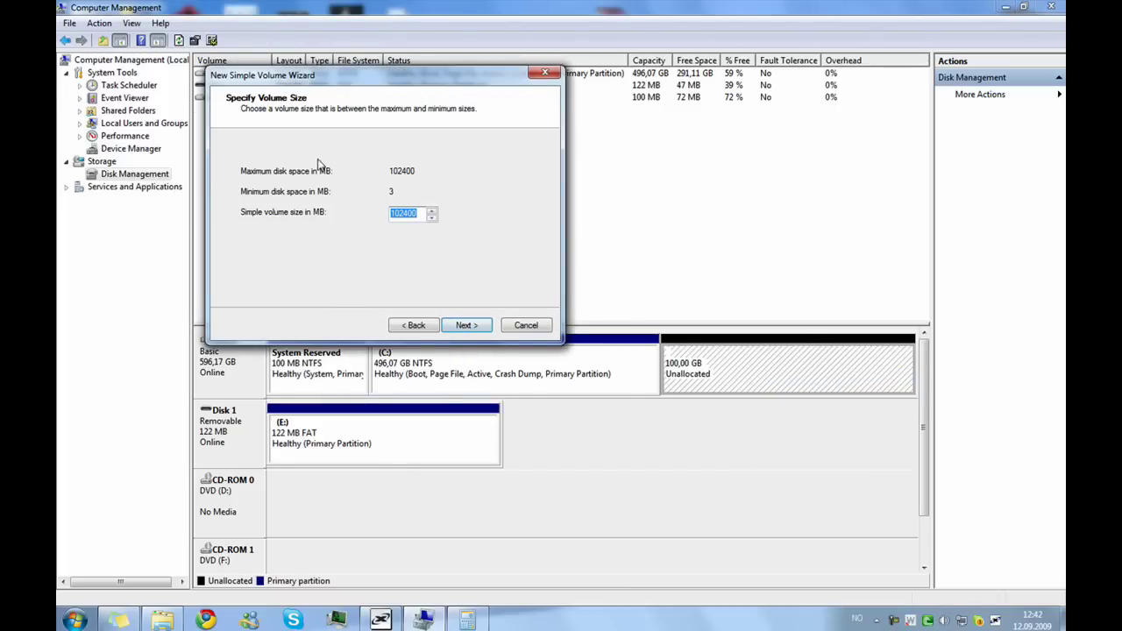
pyautogui.click(471, 329)
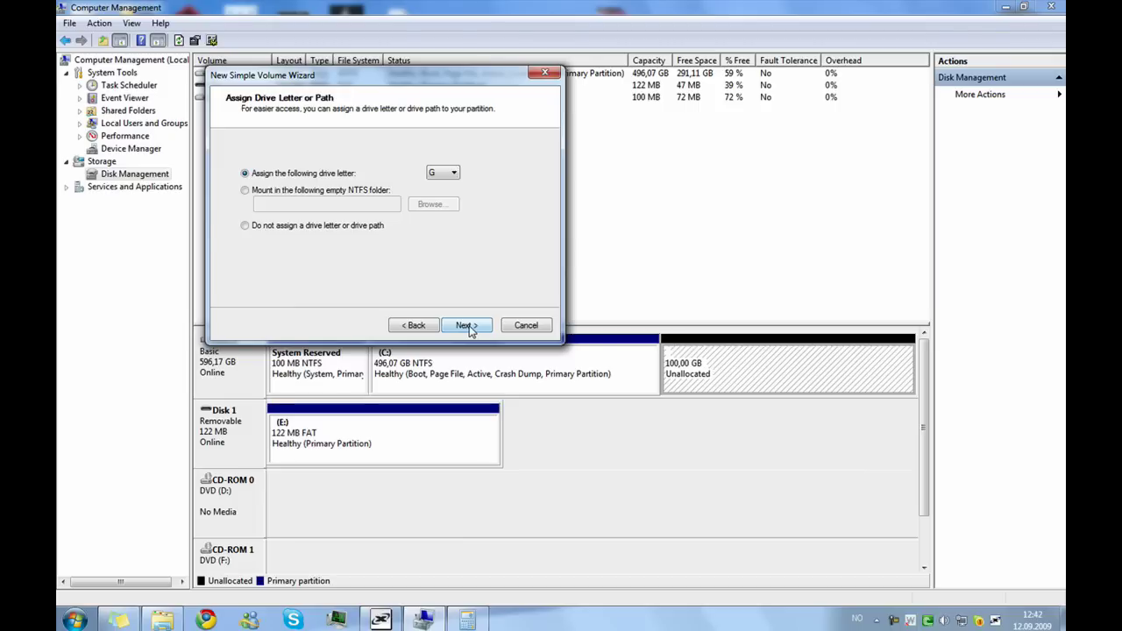
# Step: Keep G as the new volume's drive letter
pyautogui.click(453, 174)
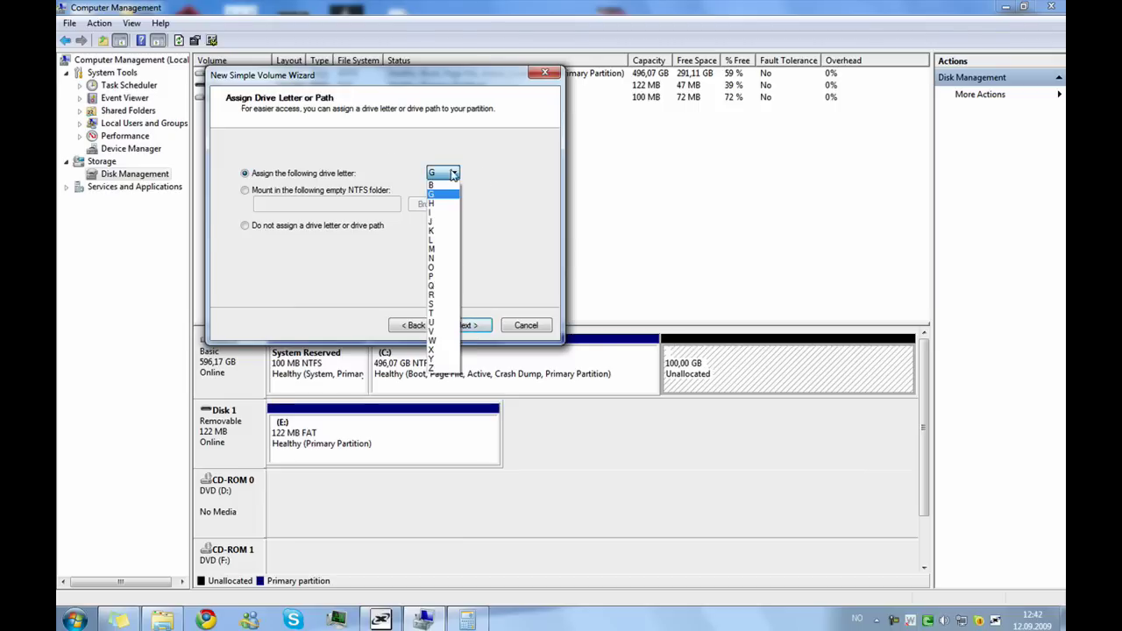
pyautogui.click(454, 88)
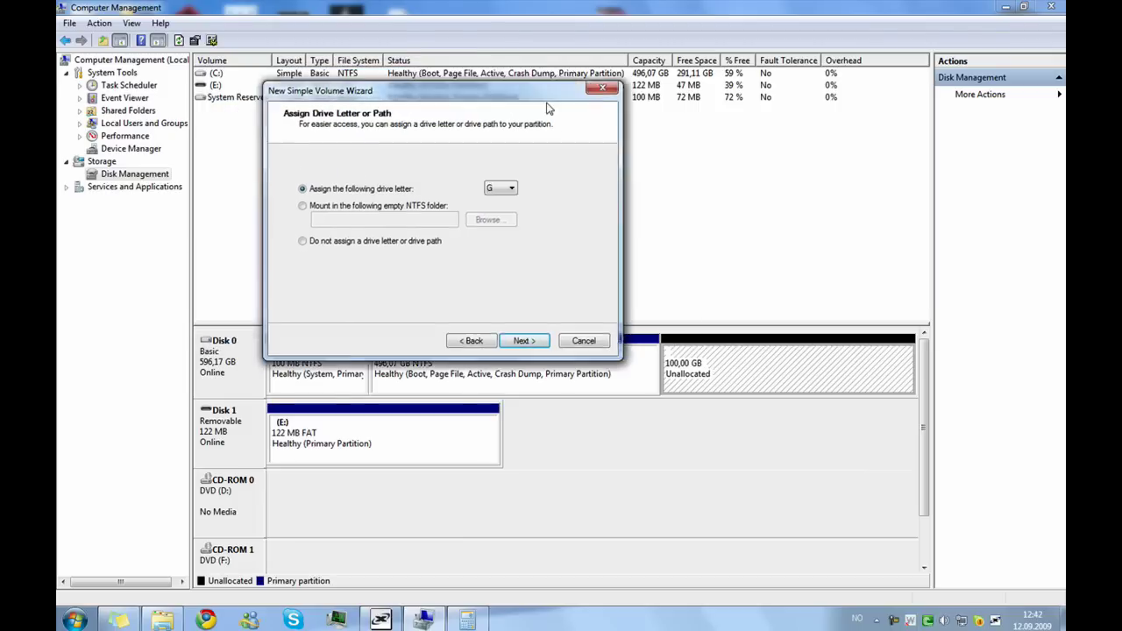
pyautogui.moveTo(449, 86); pyautogui.dragTo(707, 96)
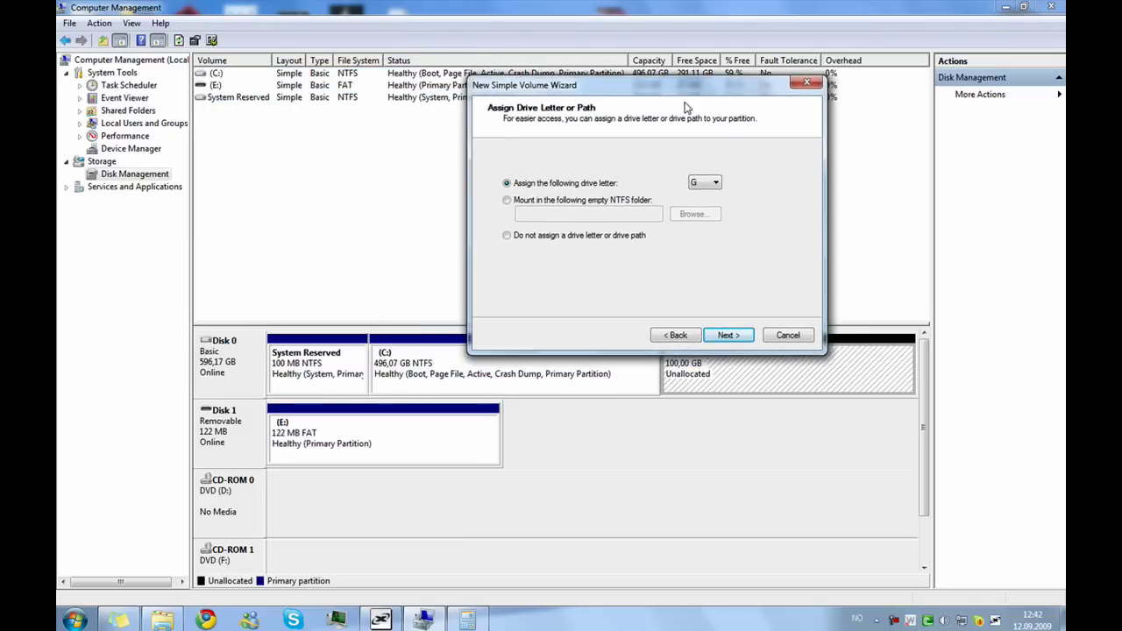
pyautogui.click(711, 183)
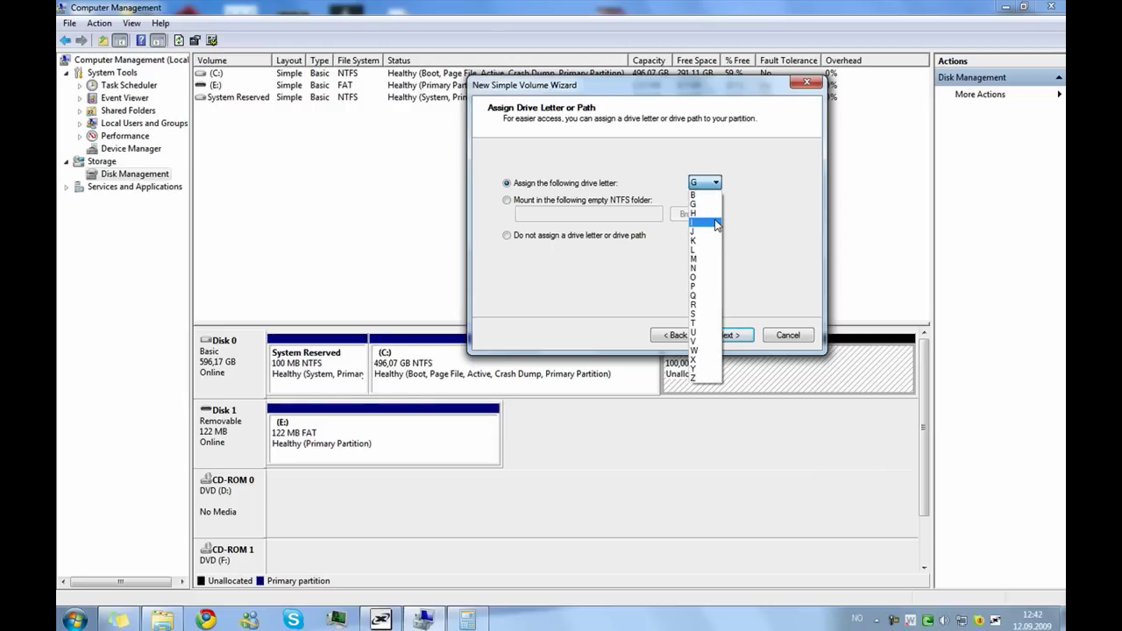
pyautogui.click(798, 181)
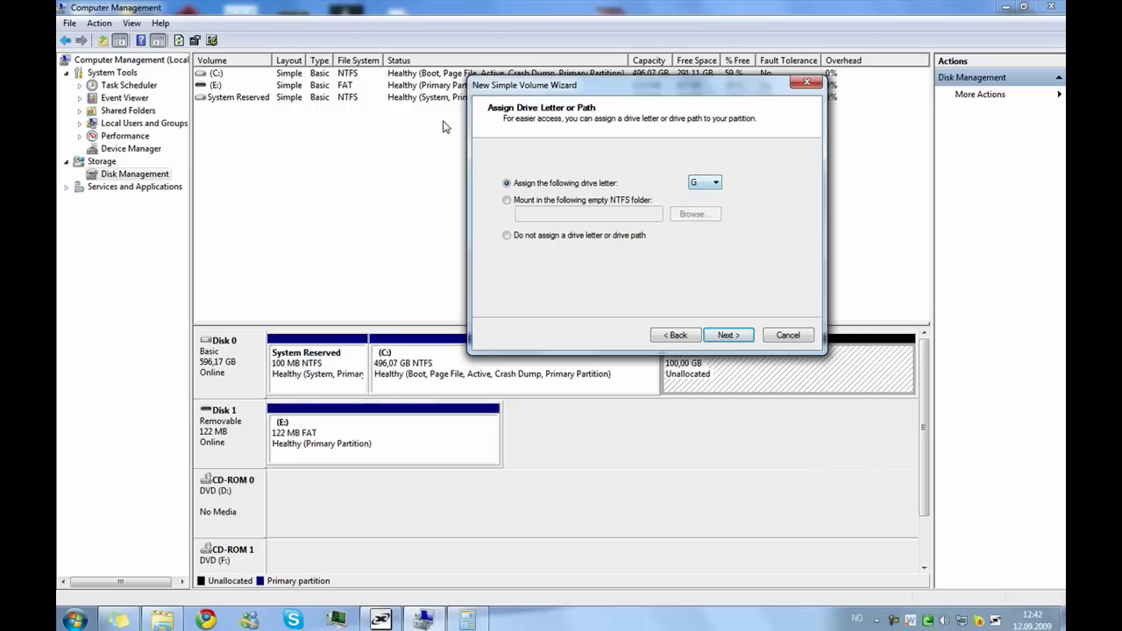
pyautogui.click(697, 184)
pyautogui.click(740, 299)
pyautogui.click(736, 335)
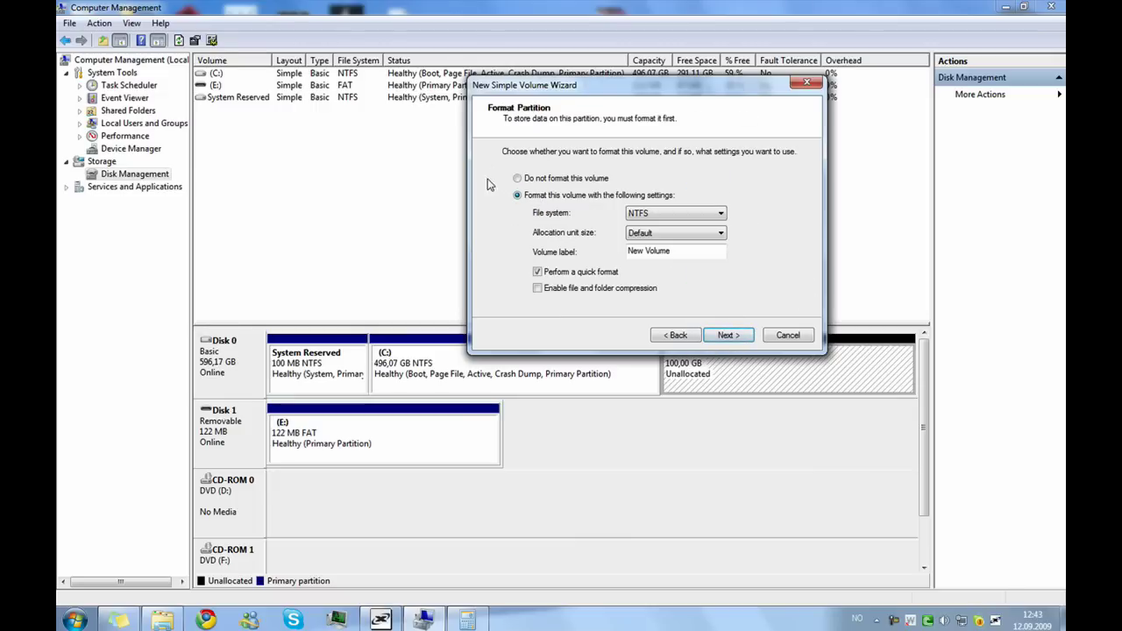
# Step: Set the NTFS volume label to 'Basic files'
pyautogui.moveTo(672, 251); pyautogui.dragTo(626, 251)
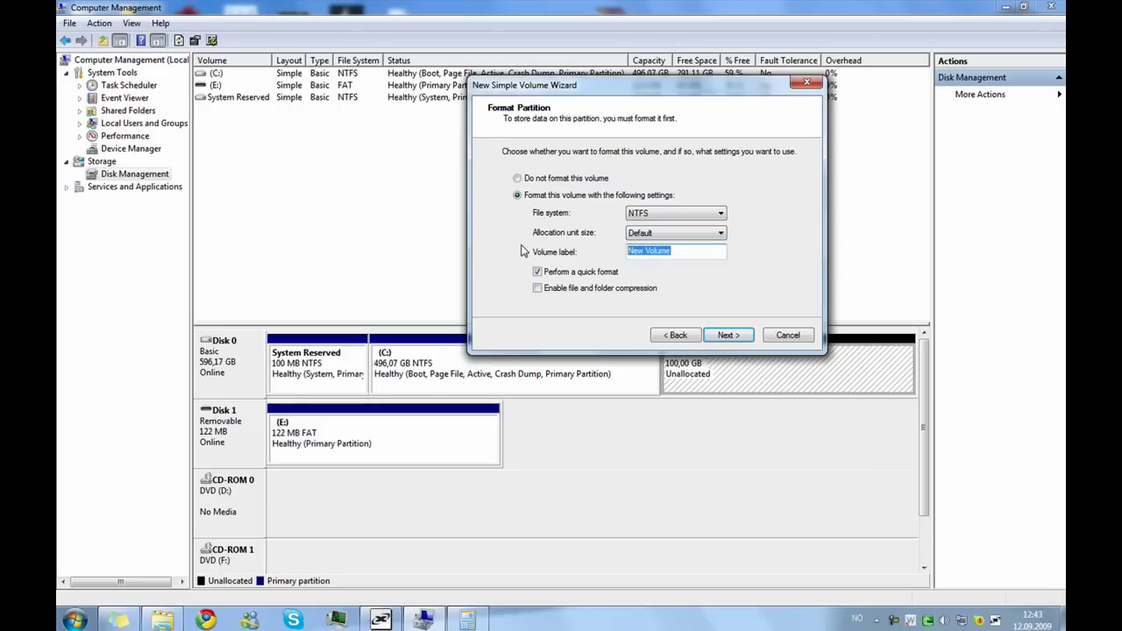
pyautogui.write('Basic ')
pyautogui.write('files')
pyautogui.moveTo(628, 251); pyautogui.dragTo(683, 275)
# Step: Accept the format settings and finish the wizard, creating the NTFS partition Basic files (G:)
pyautogui.click(729, 336)
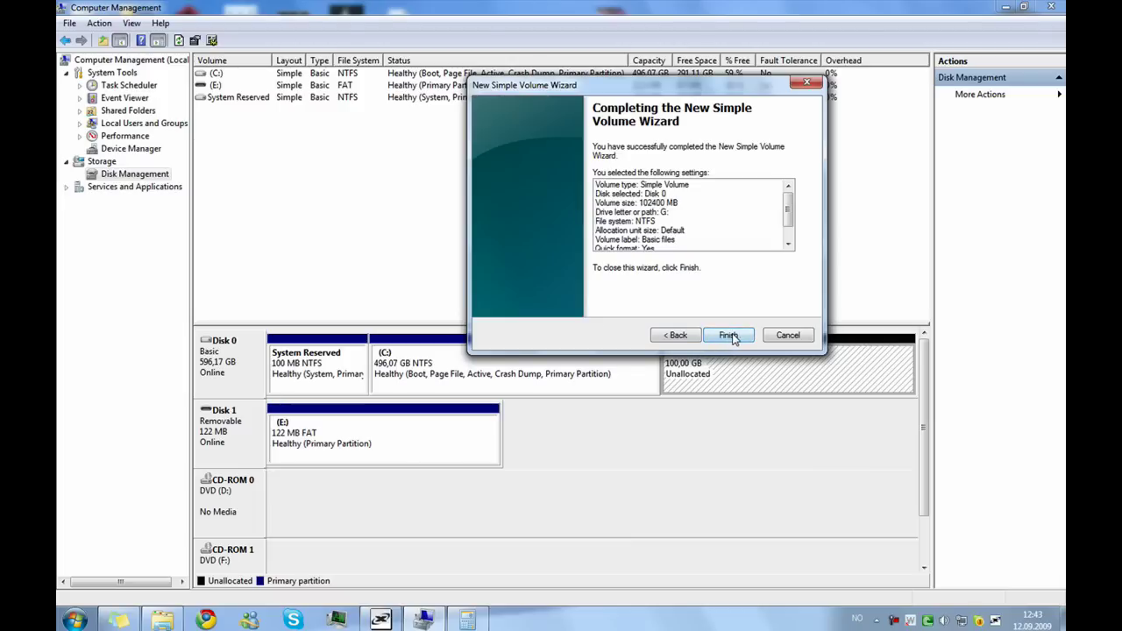
pyautogui.click(729, 337)
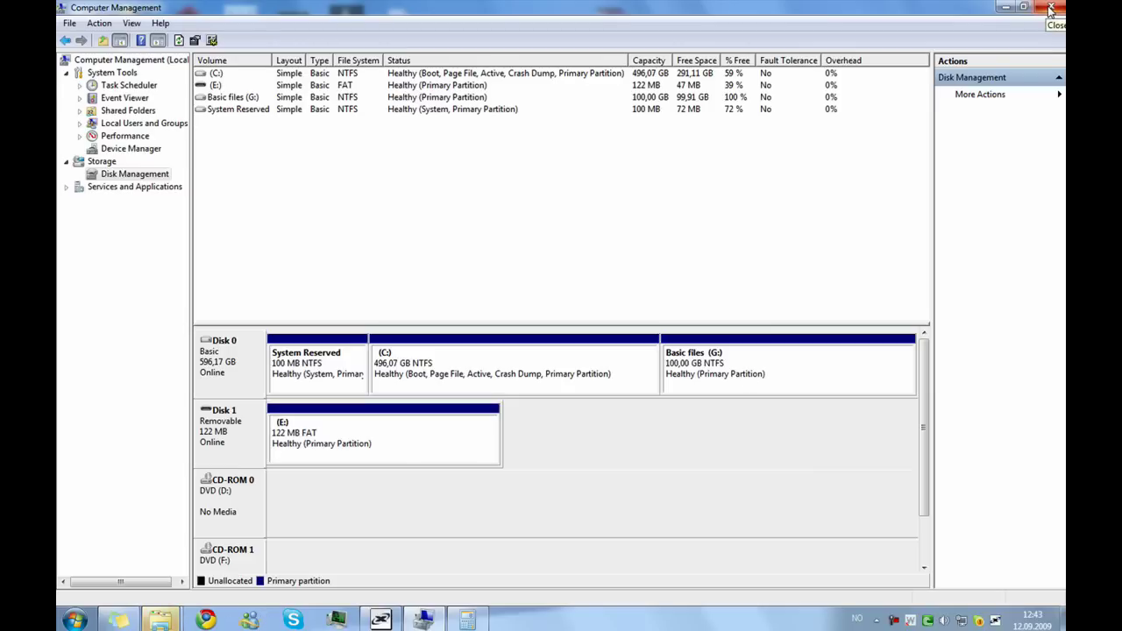
# Step: Close Computer Management, the AutoPlay prompt and Calculator
pyautogui.click(1051, 10)
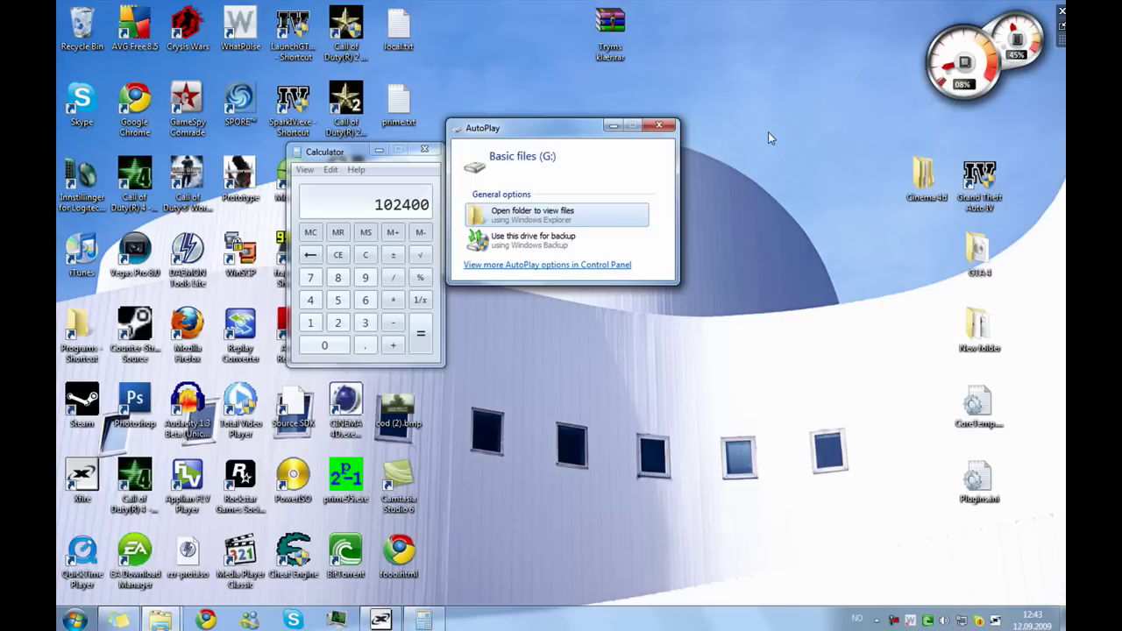
pyautogui.click(659, 127)
pyautogui.click(424, 149)
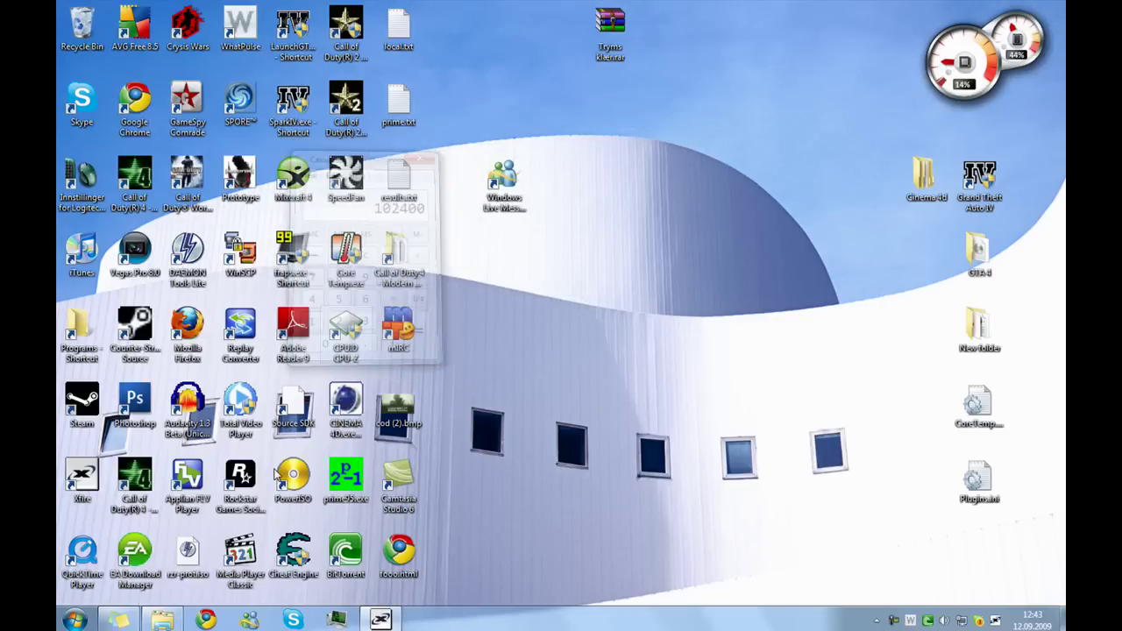
# Step: In Explorer's Computer view, confirm Basic files (G:) shows 99.9 GB free NTFS, then close it
pyautogui.click(75, 619)
pyautogui.click(267, 329)
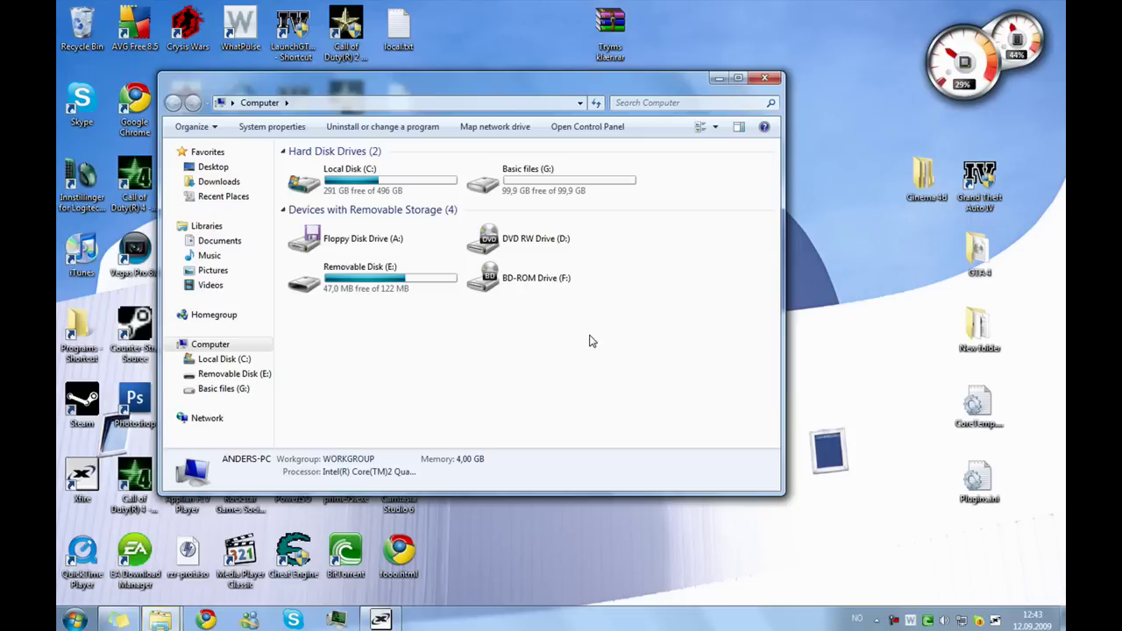
pyautogui.click(592, 182)
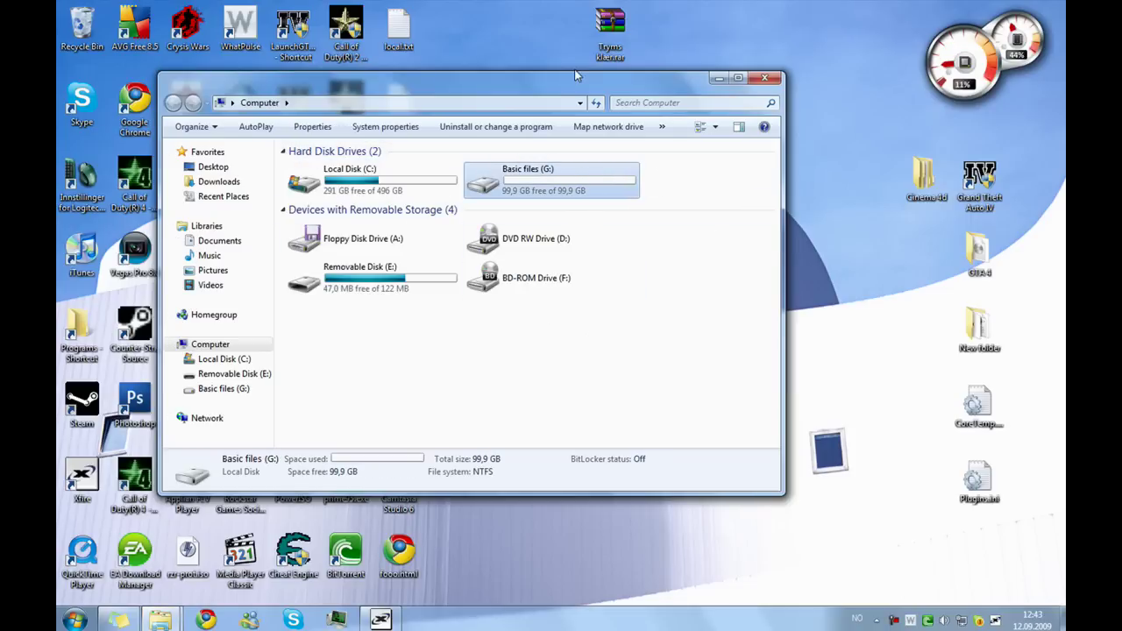
pyautogui.click(764, 78)
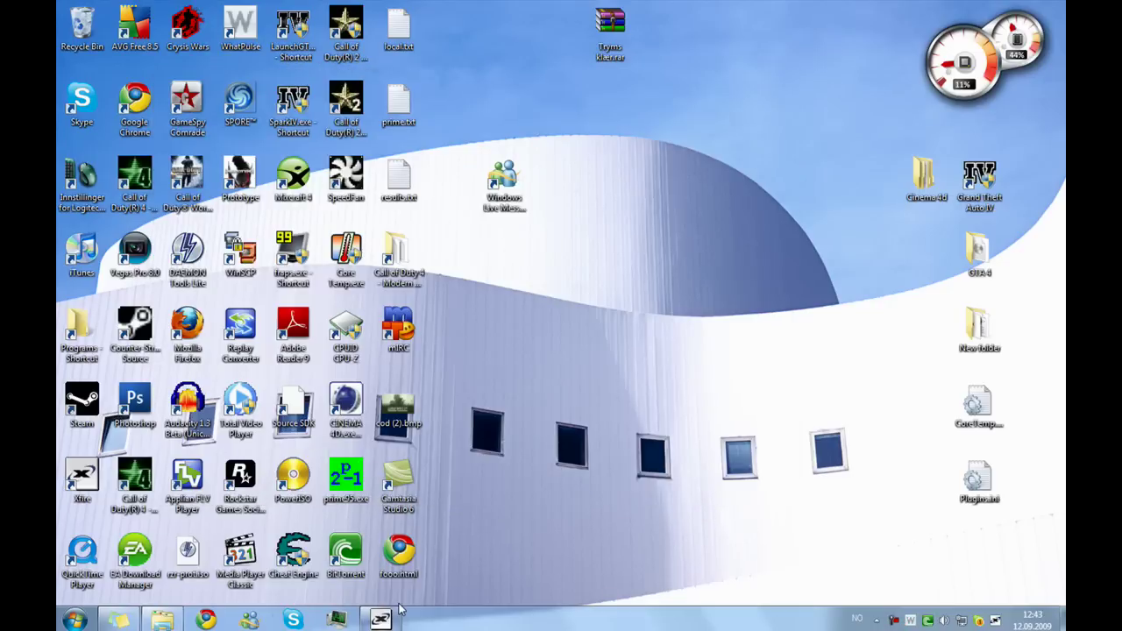